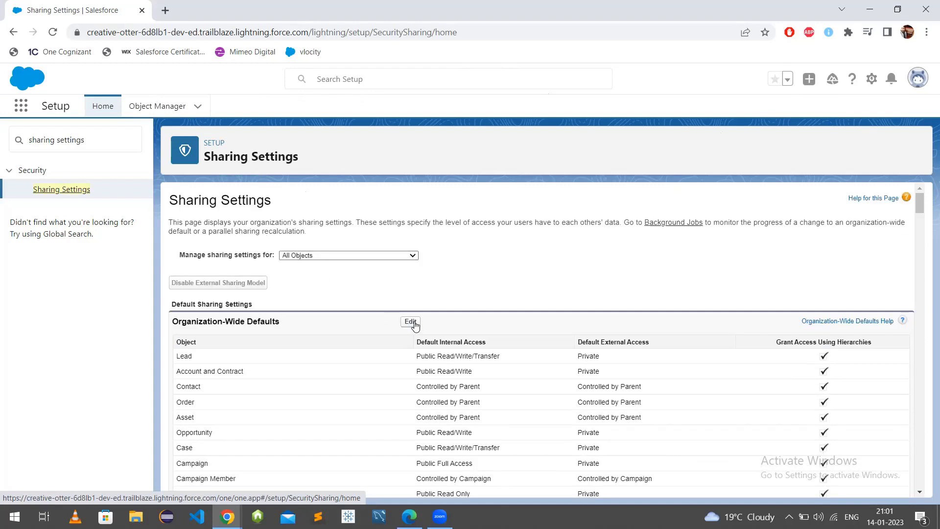
Step: Open the organization-wide defaults for editing and examine the default internal and external access of the listed objects
click(412, 322)
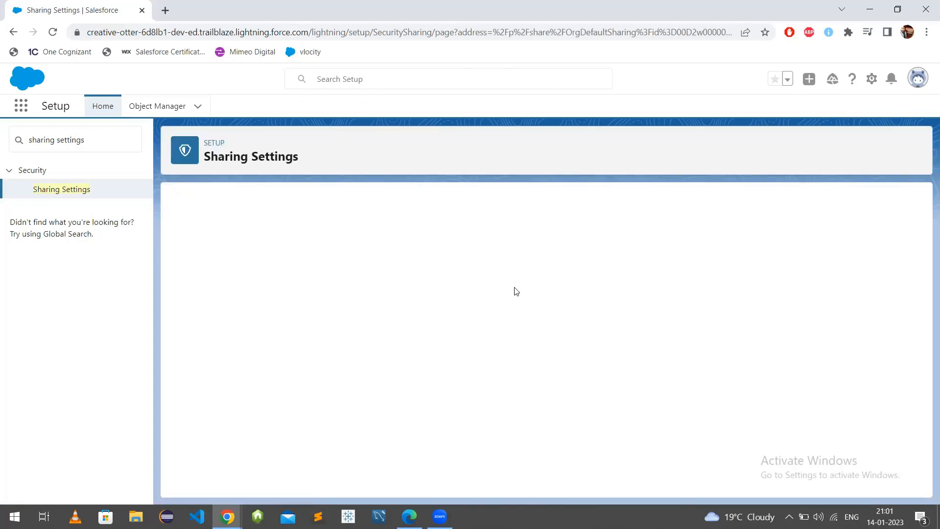
scroll(500, 296, down, 5)
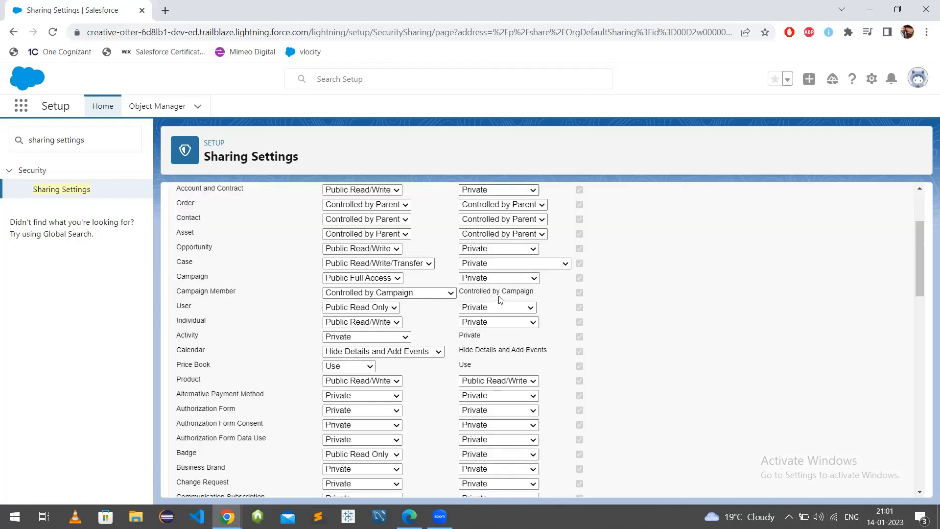
scroll(308, 337, up, 3)
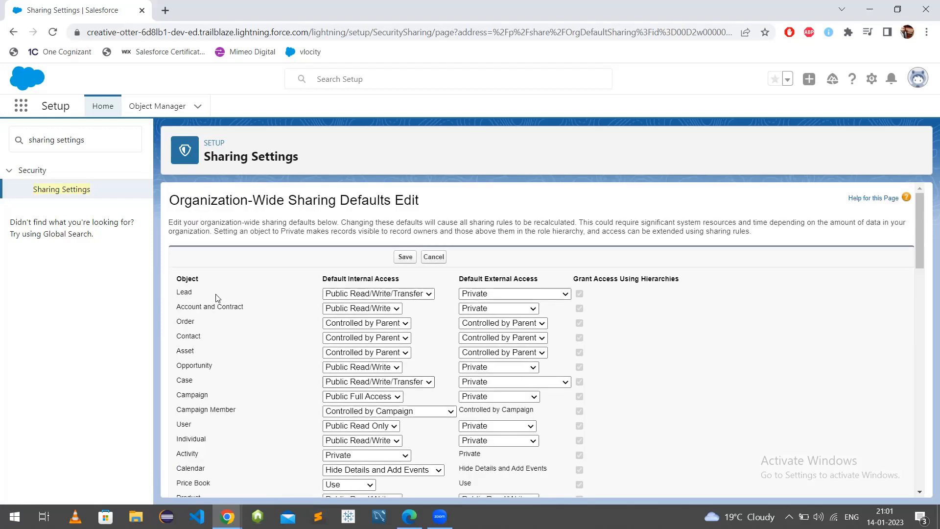
scroll(205, 283, down, 1)
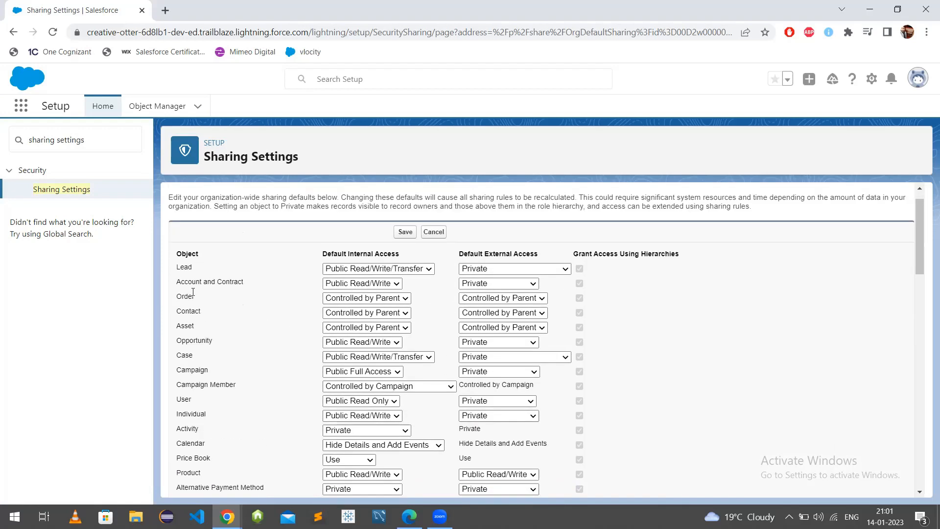
scroll(193, 292, up, 1)
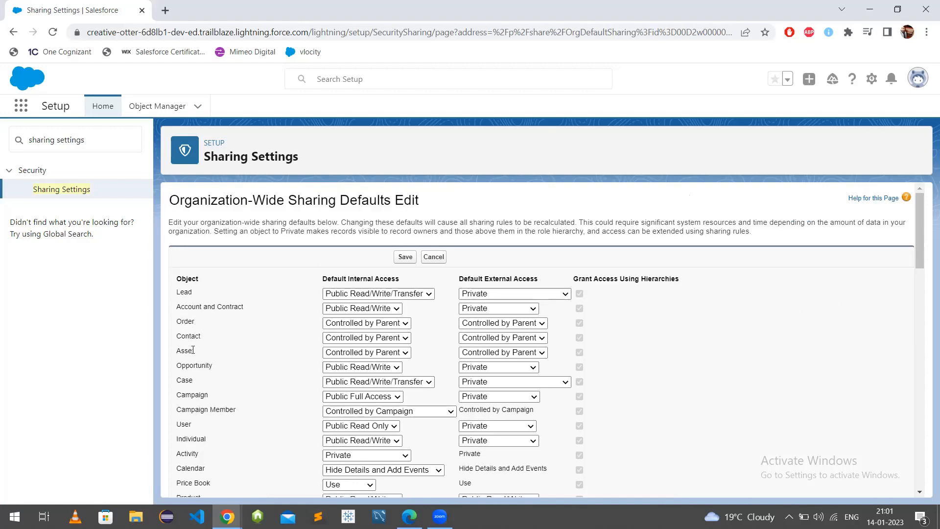
scroll(242, 386, down, 2)
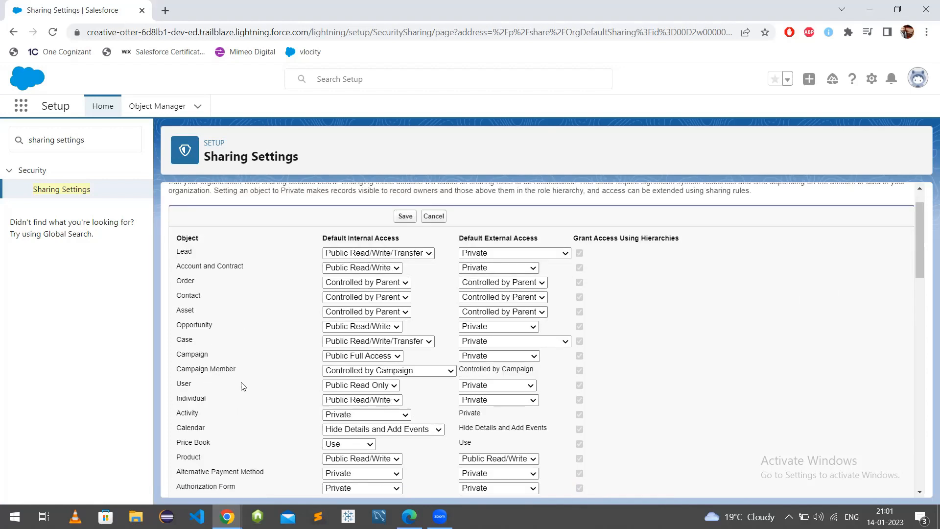
scroll(308, 390, down, 15)
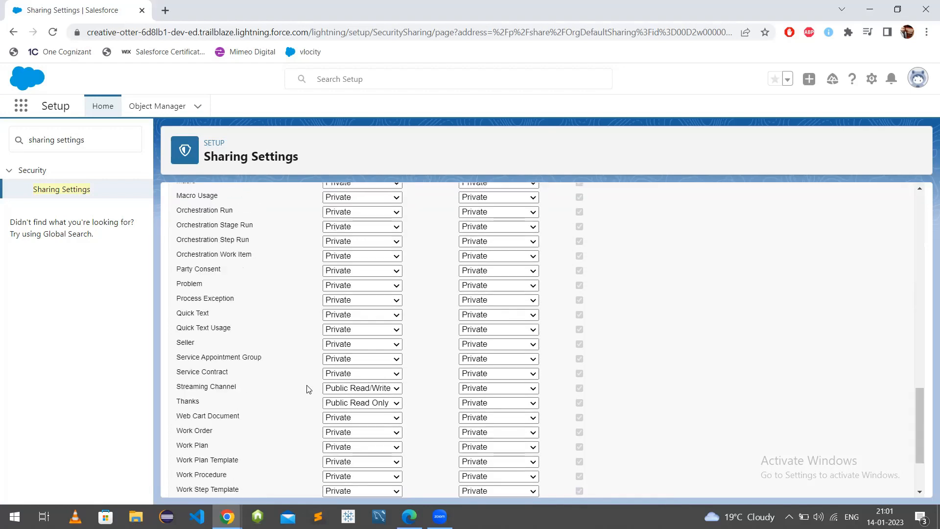
Step: Check the internal access options for Web Cart Document and the Grant Access Using Hierarchies setting of the custom object ACCT1
click(391, 318)
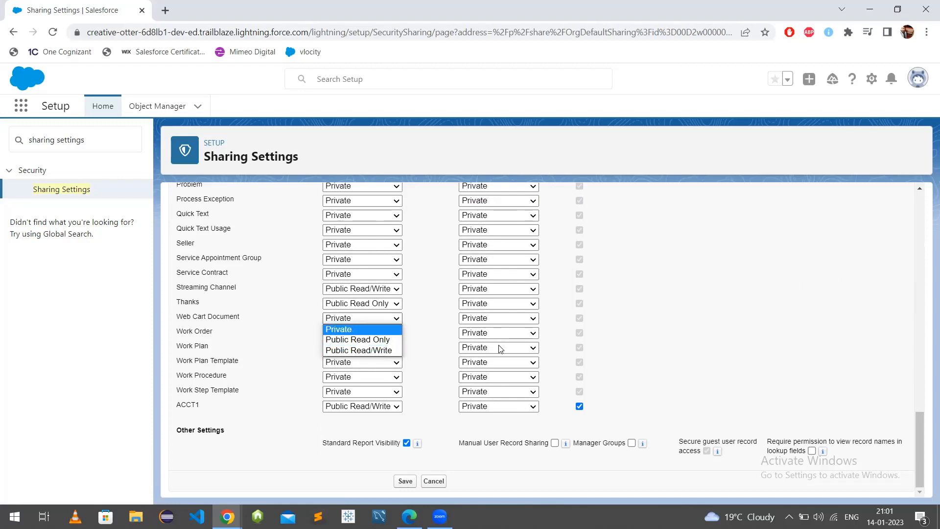
click(680, 353)
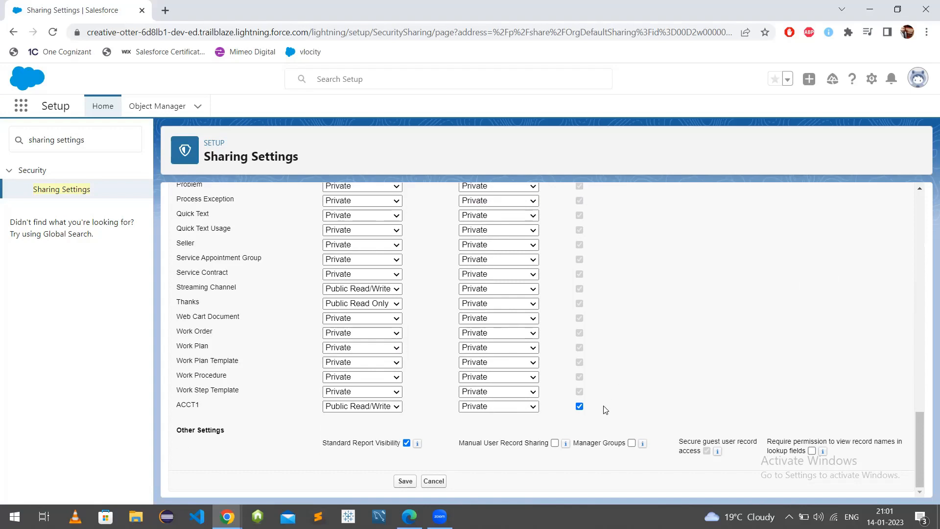
scroll(584, 384, up, 20)
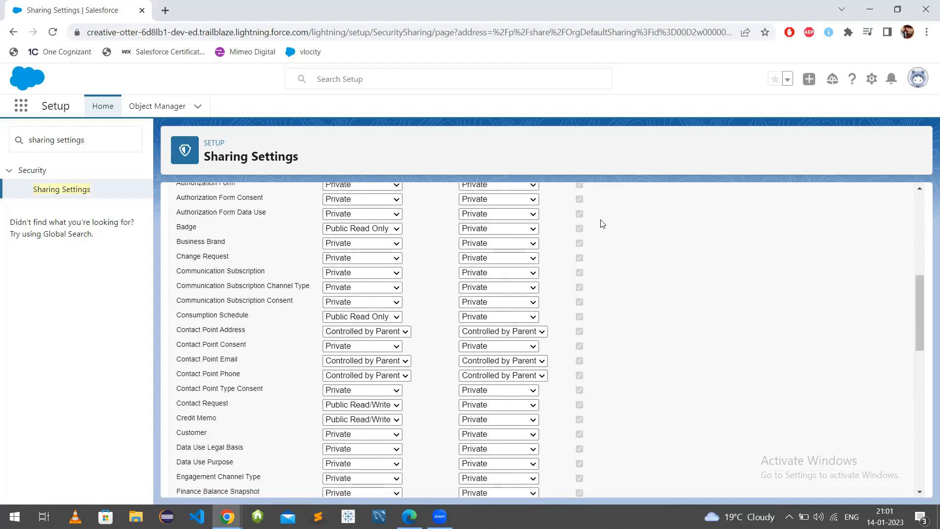
scroll(607, 330, up, 2)
scroll(661, 298, down, 20)
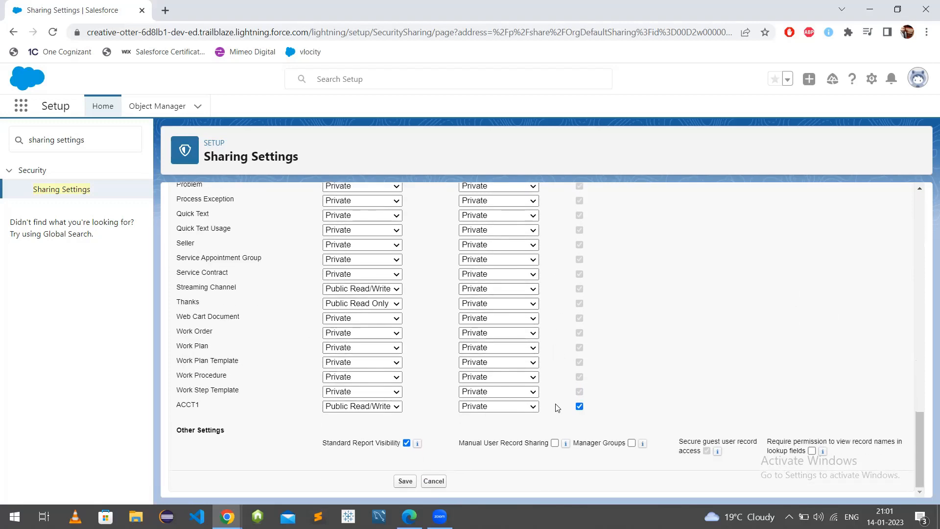
double_click(199, 406)
Step: Check which default internal access options are available for Data Use Legal Basis
scroll(434, 401, up, 15)
click(376, 367)
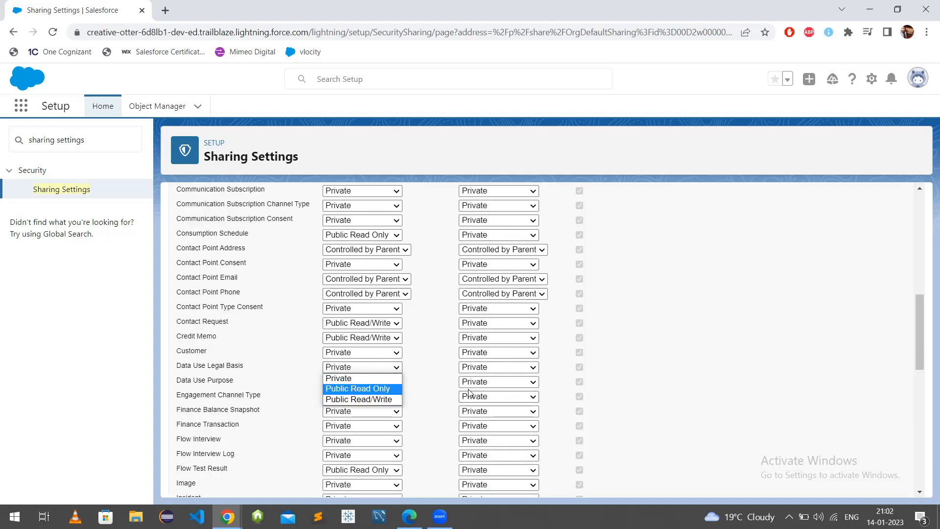
click(785, 420)
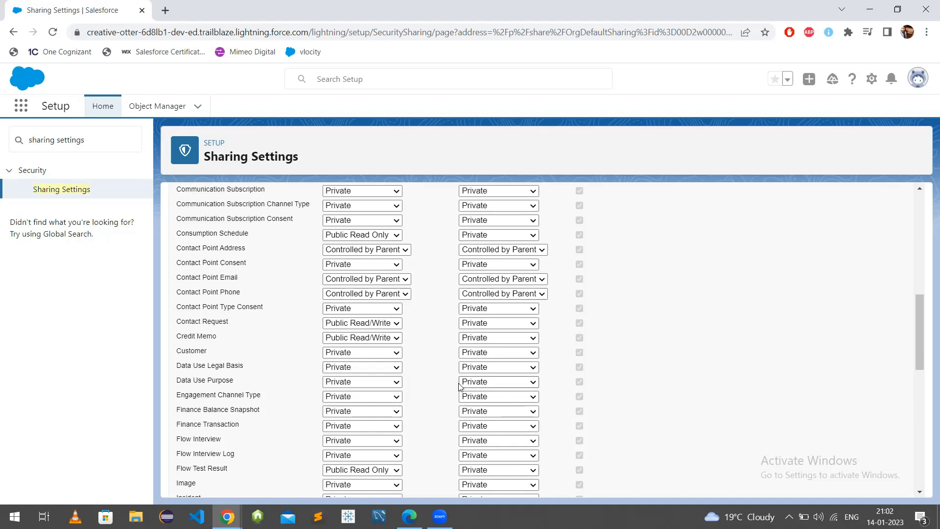
click(396, 368)
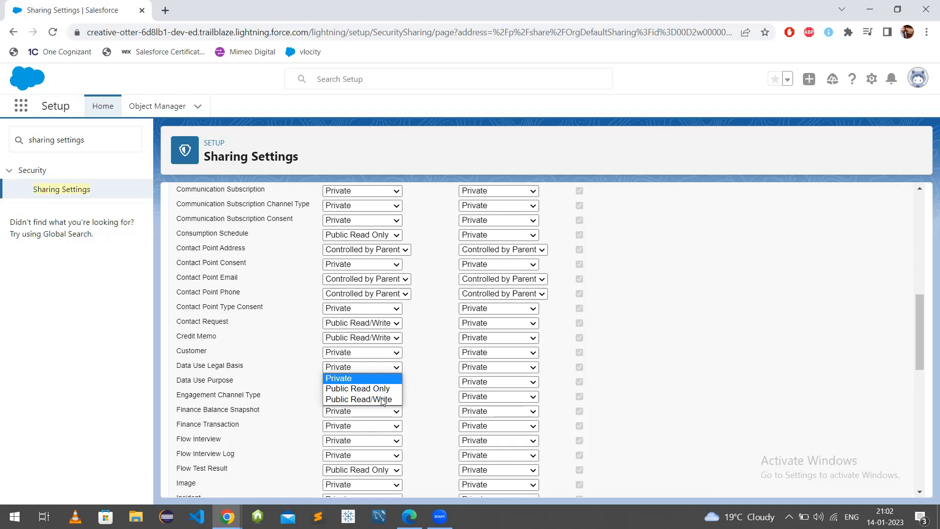
scroll(743, 394, down, 6)
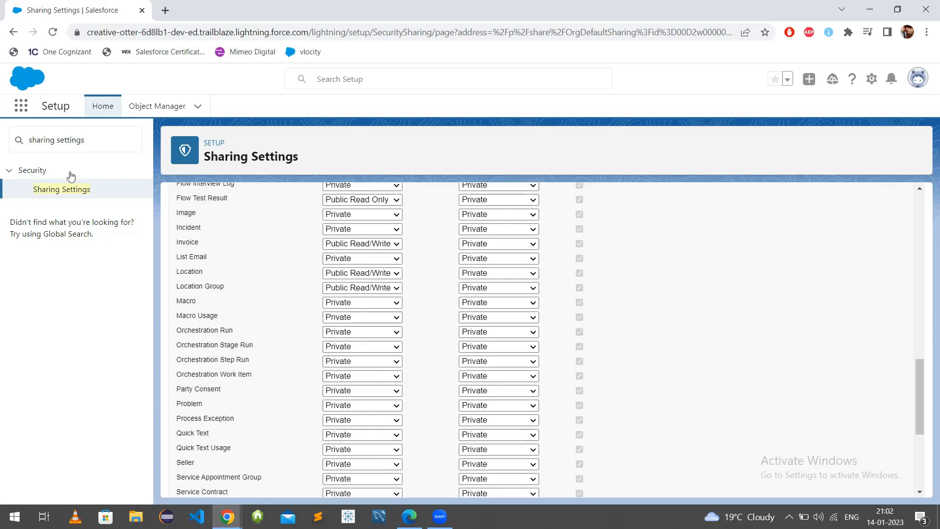
Step: Search the setup for "Roles" and open the organization's role hierarchy through Set Up Roles
click(86, 140)
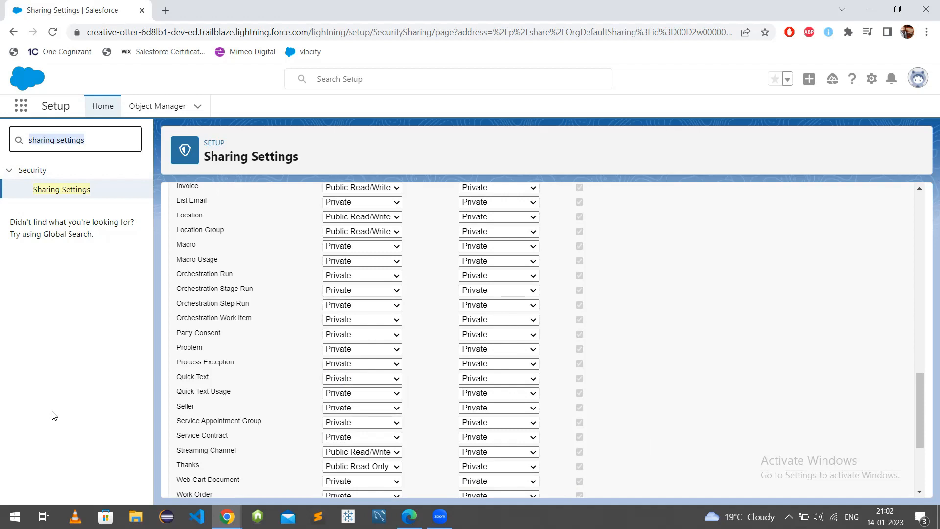
text(Rol)
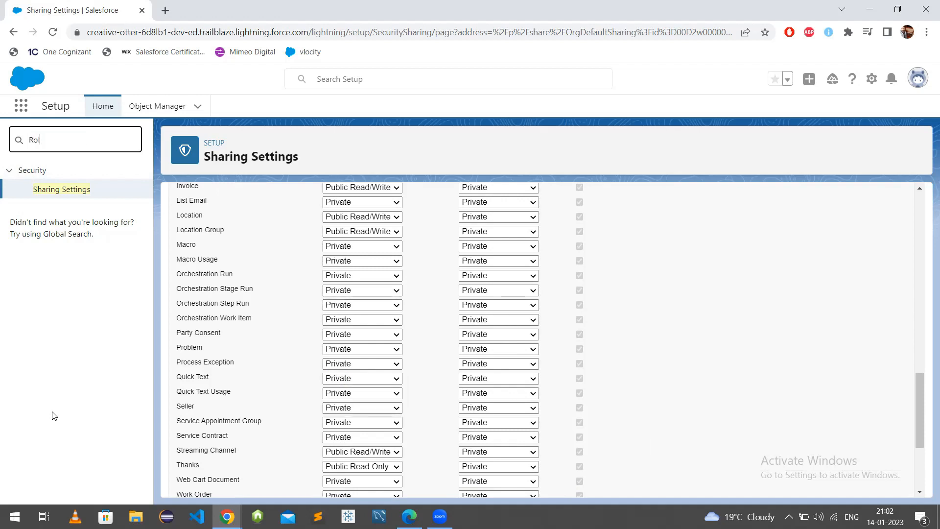
text(es)
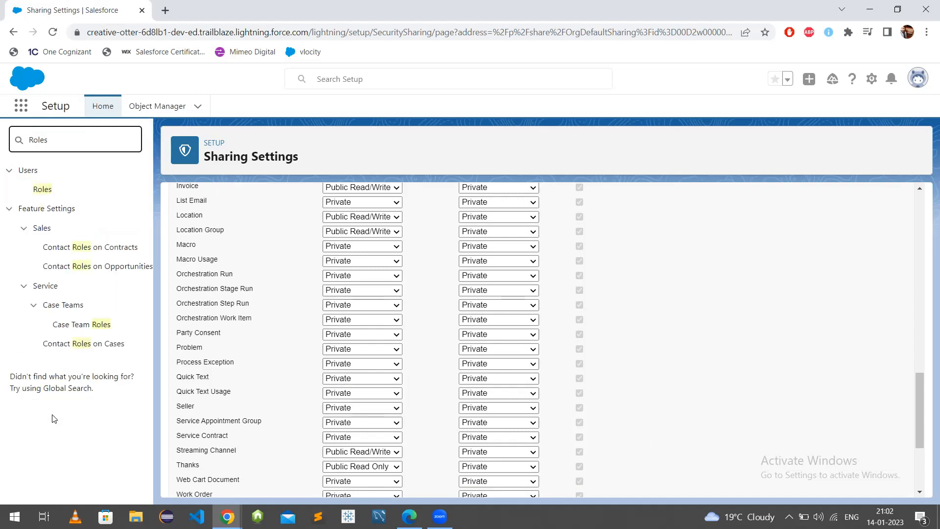
click(81, 195)
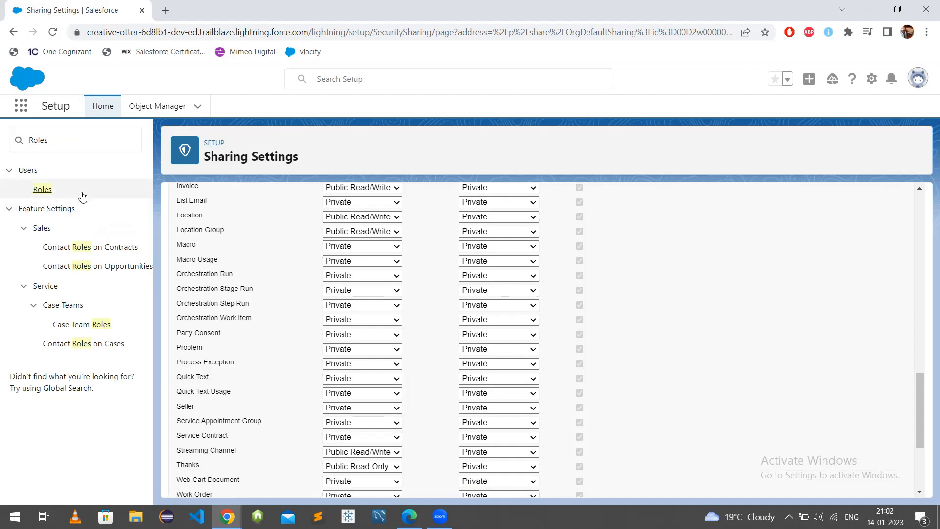
click(37, 196)
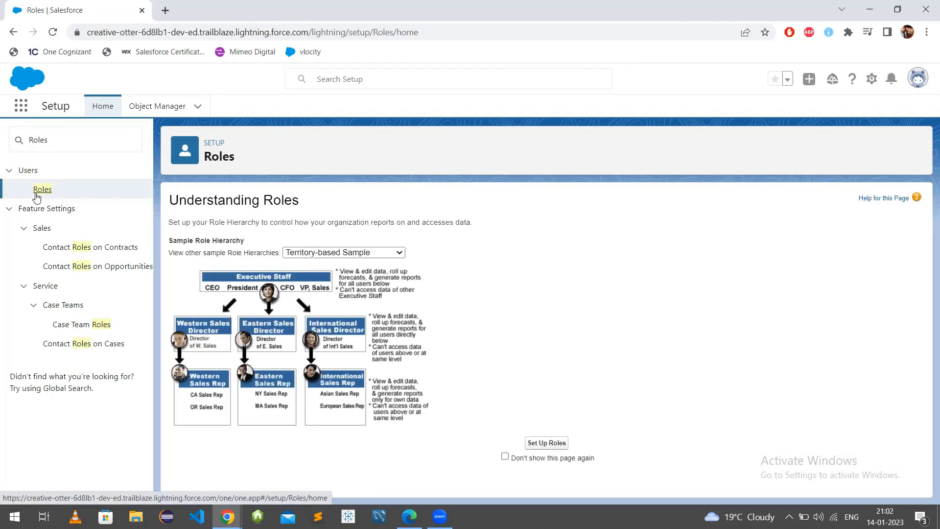
click(547, 442)
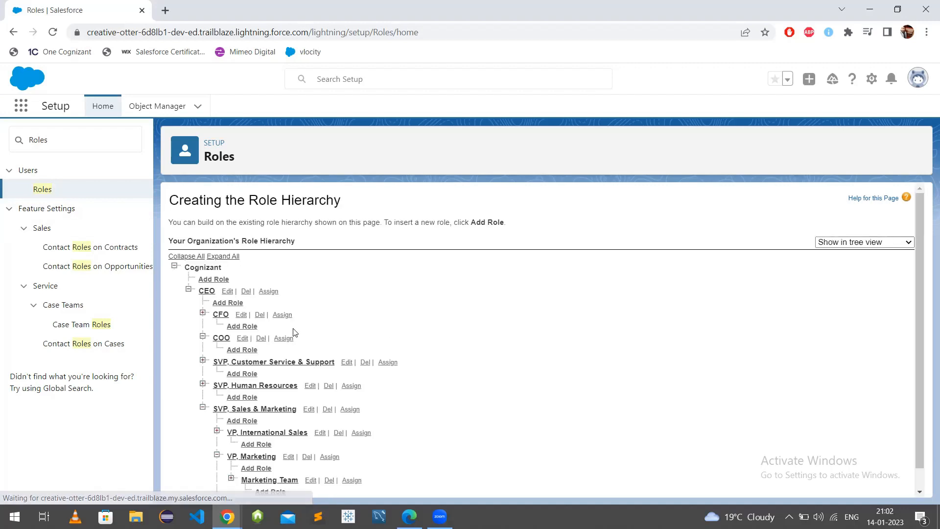
Step: Expand the CFO and SVP, Human Resources roles in the hierarchy tree and collapse SVP, Sales & Marketing
scroll(289, 330, down, 1)
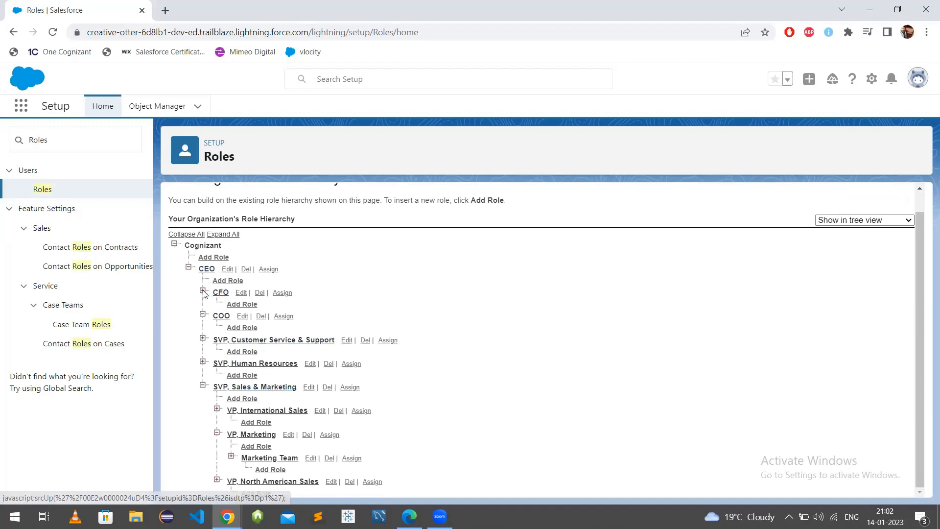
scroll(205, 293, up, 1)
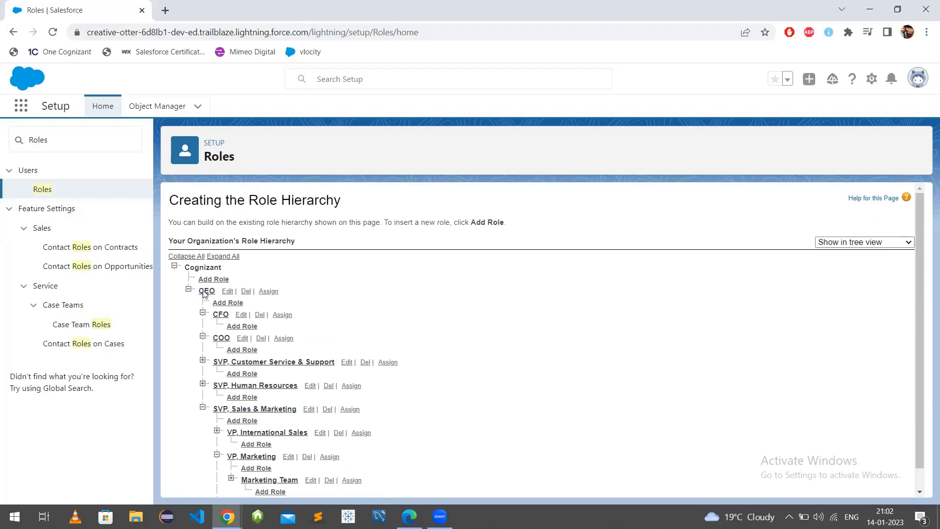
scroll(234, 369, down, 1)
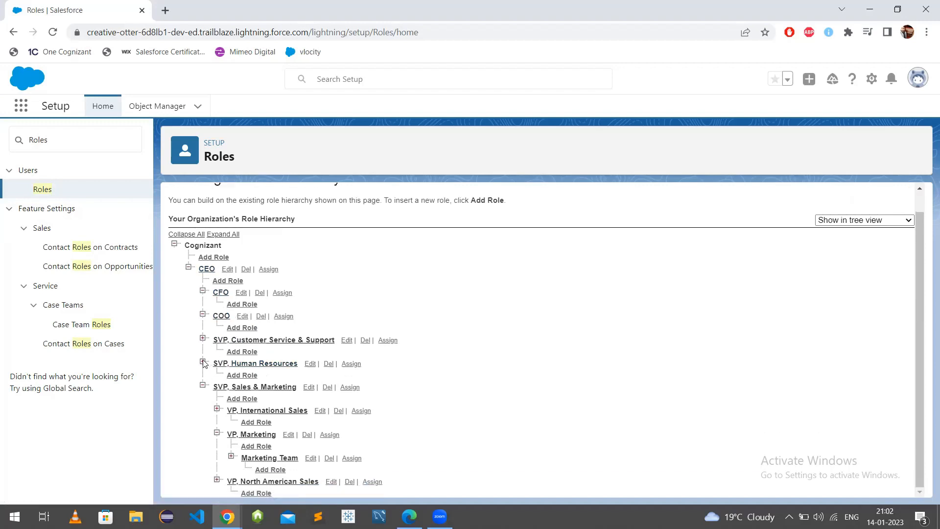
click(203, 363)
scroll(294, 380, down, 1)
click(204, 386)
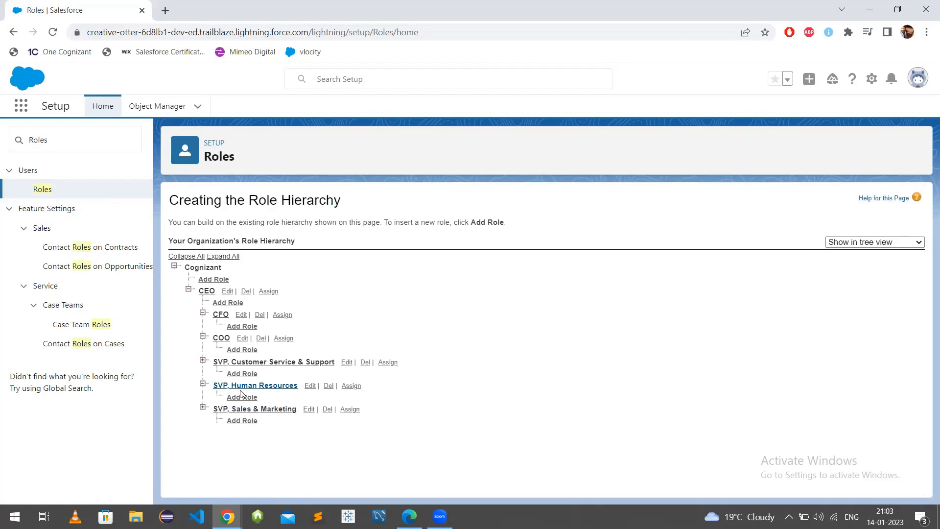
Step: Open user assignment for the SVP, Human Resources role, keep the All Unassigned filter and select the first available user
click(351, 386)
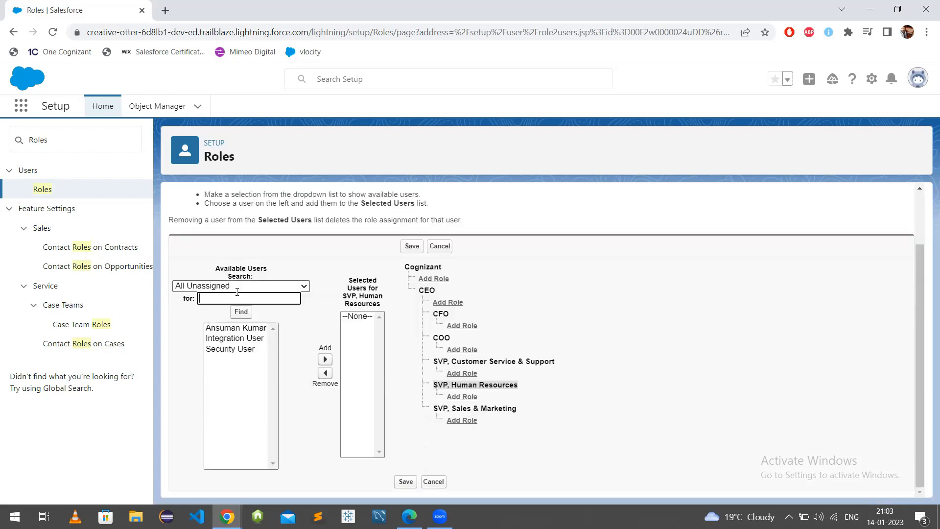
click(240, 286)
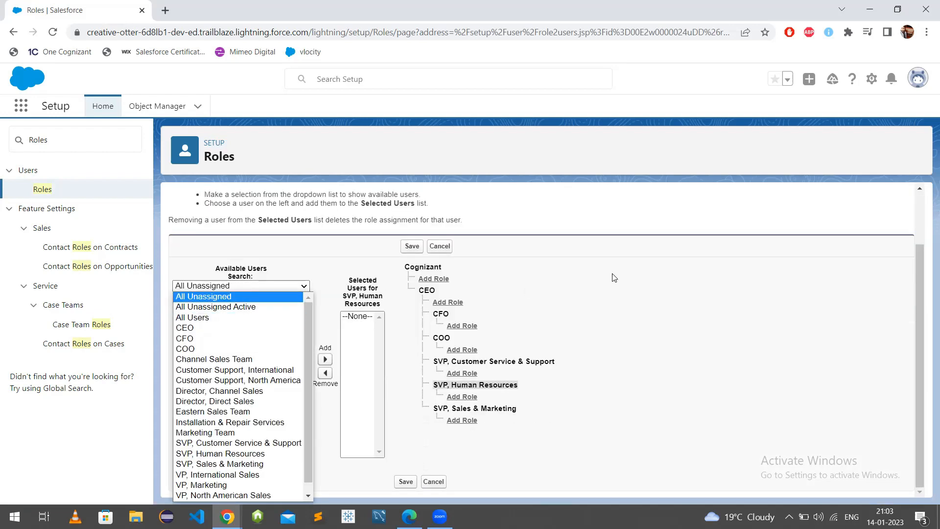
click(238, 295)
click(240, 339)
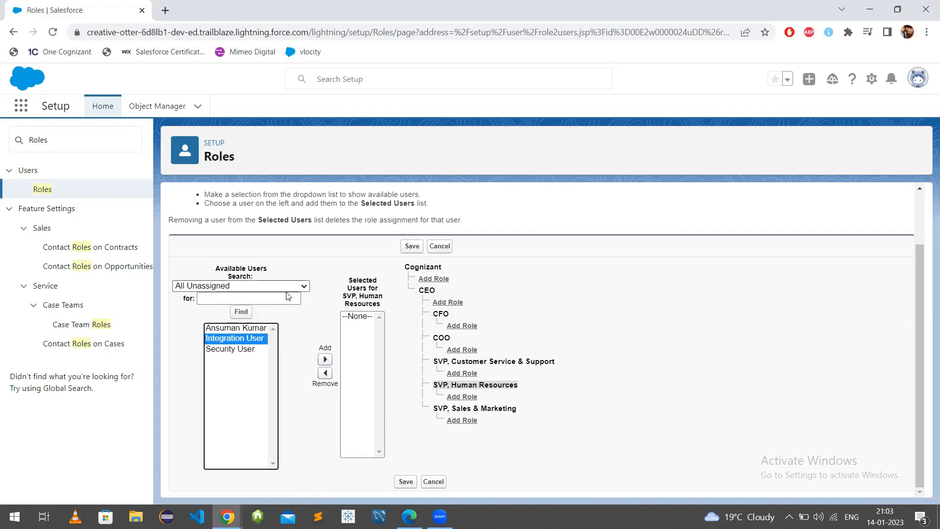
click(237, 327)
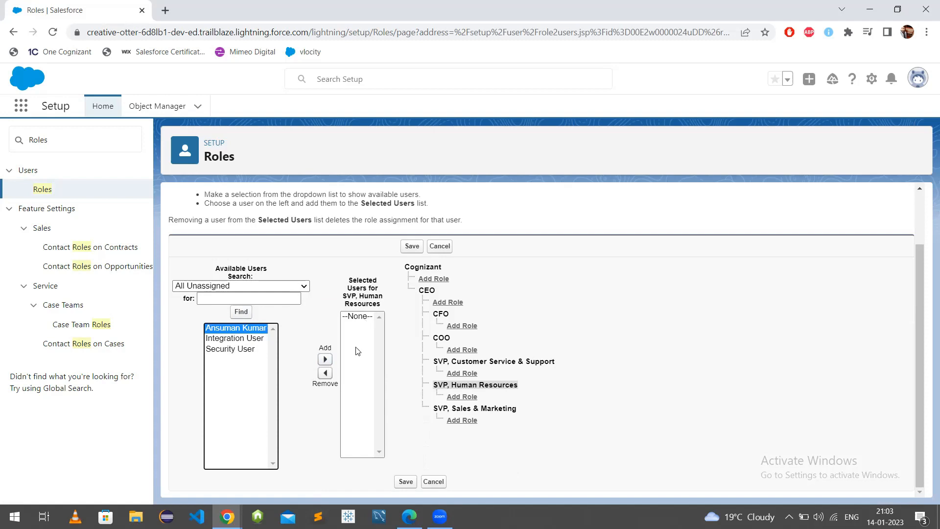
click(696, 420)
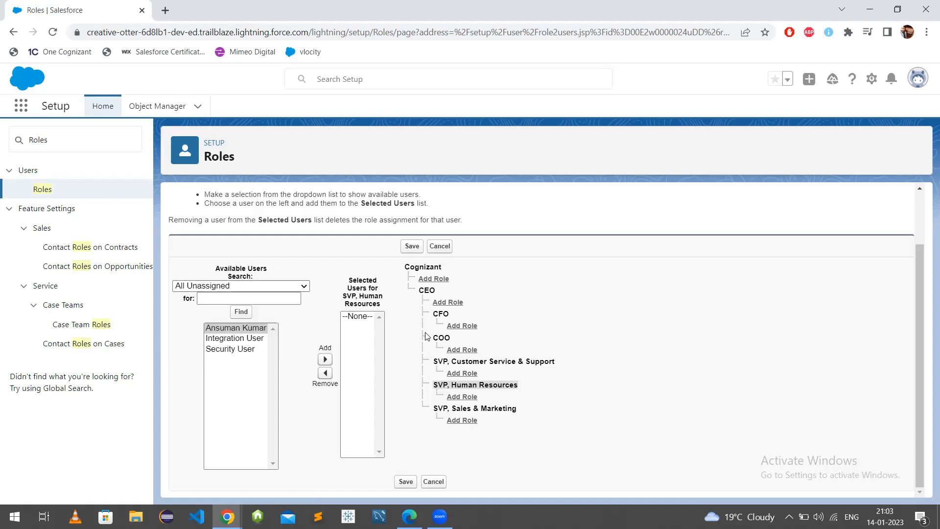
double_click(453, 291)
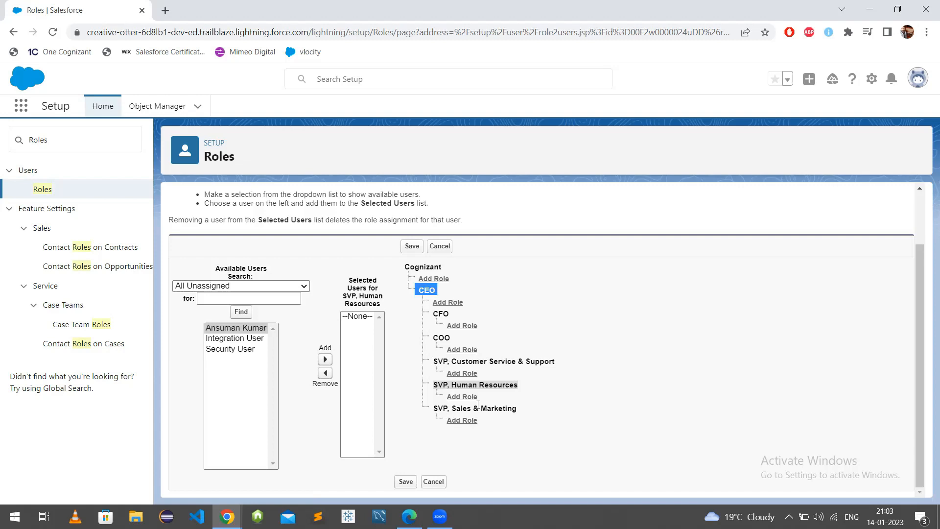